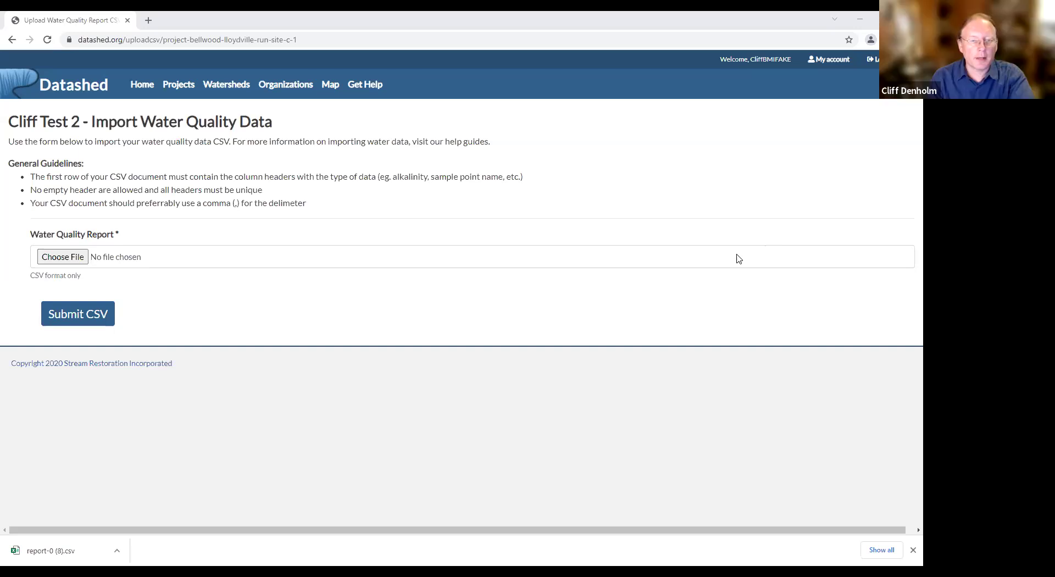
Switch to the Fake Data 1A workbook in Excel and review the row 1 column headers from SAMPLE Point to COND.
{"action": "key", "text": "alt+Tab"}
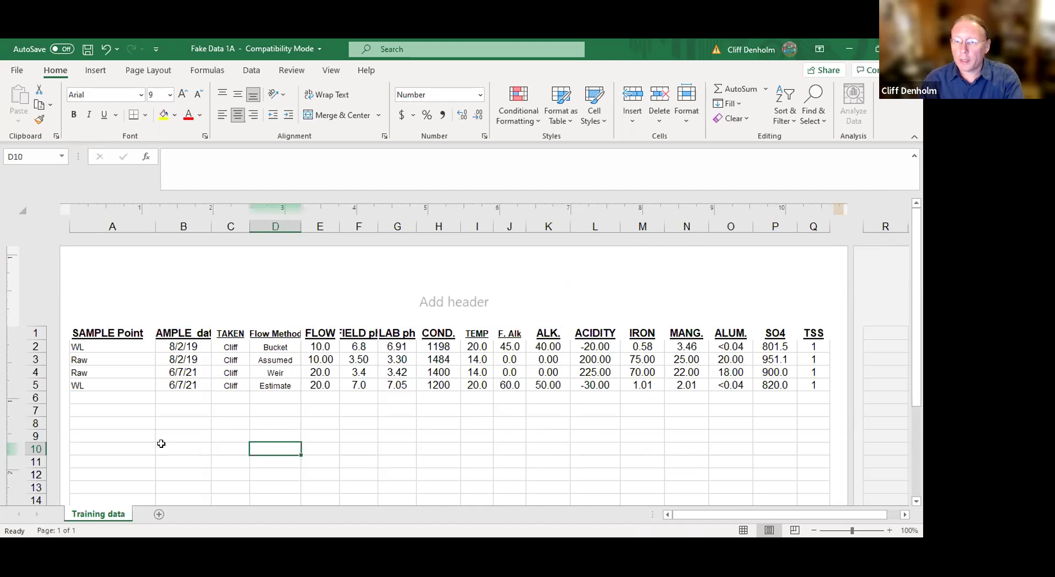
{"action": "left_click", "coordinate": [128, 433]}
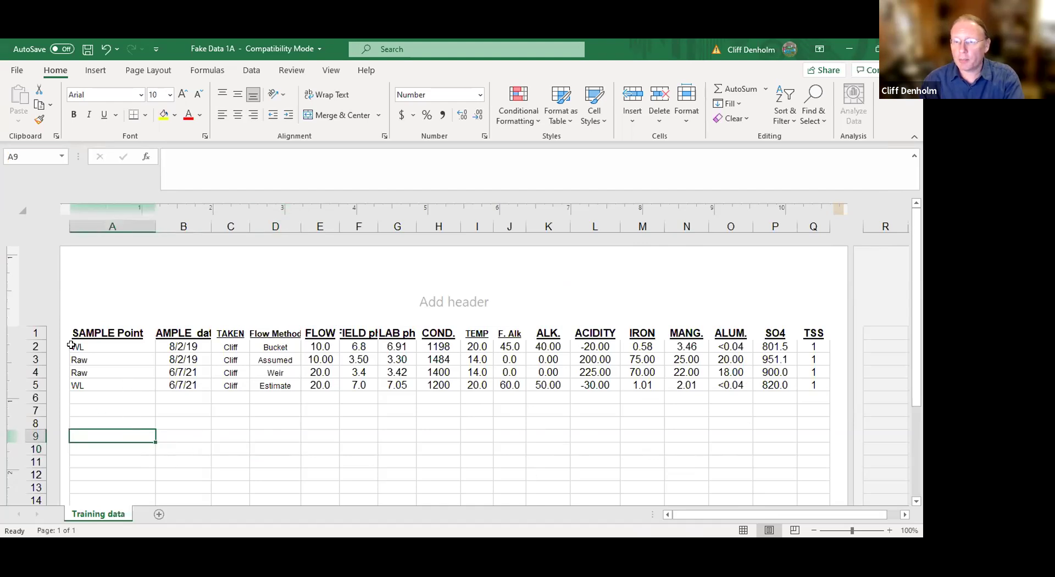
{"action": "left_click", "coordinate": [80, 333]}
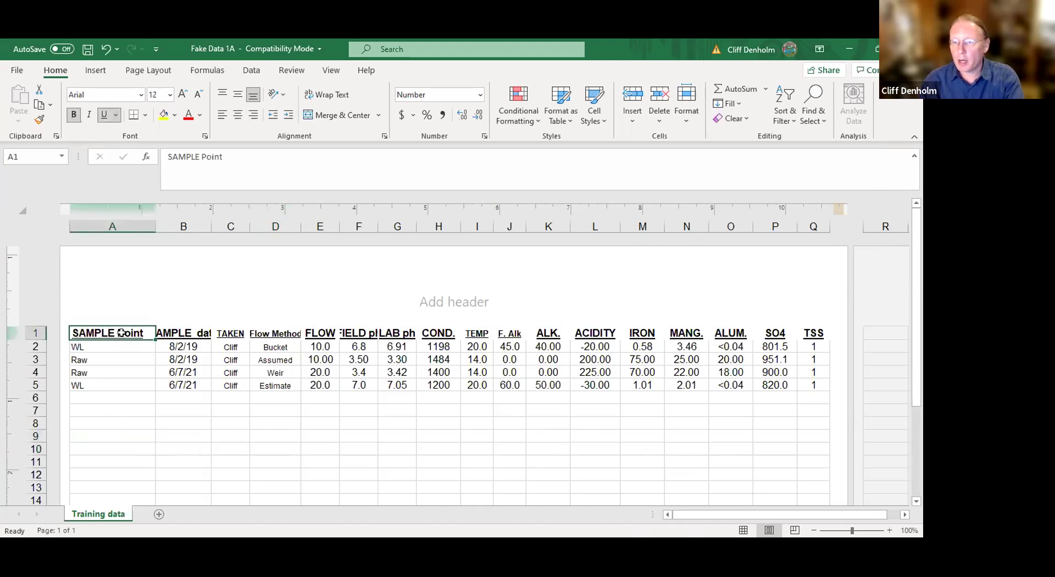
{"action": "left_click", "coordinate": [179, 334]}
{"action": "left_click", "coordinate": [256, 333]}
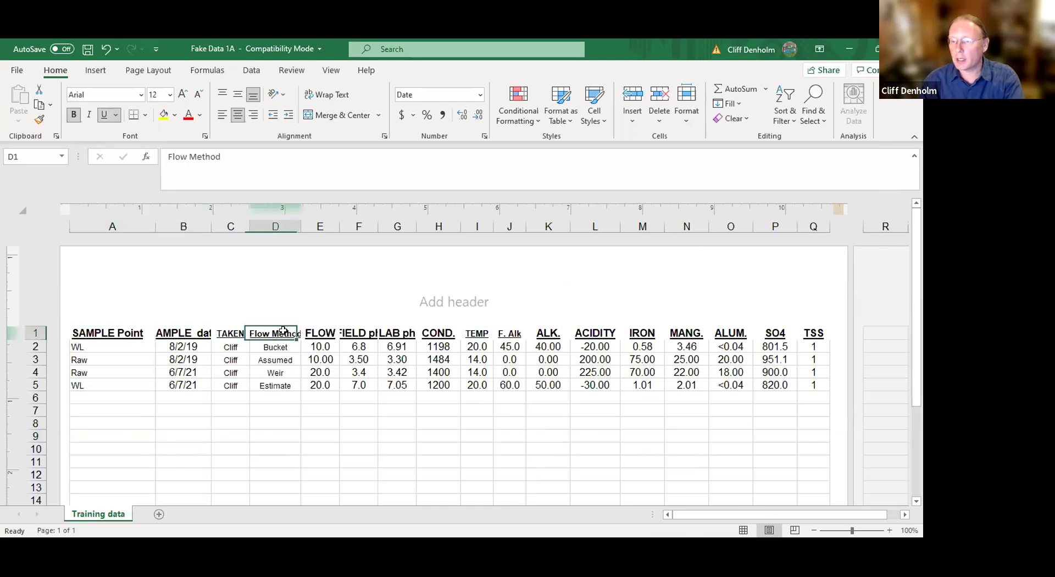
{"action": "left_click", "coordinate": [344, 334]}
{"action": "left_click", "coordinate": [435, 329]}
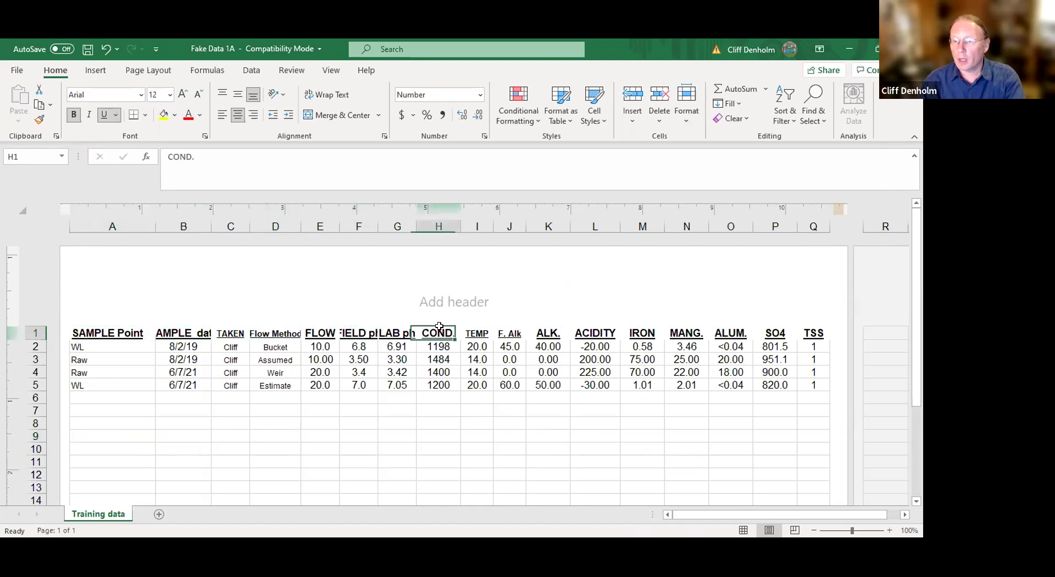
{"action": "left_click", "coordinate": [270, 335]}
{"action": "left_click", "coordinate": [406, 331]}
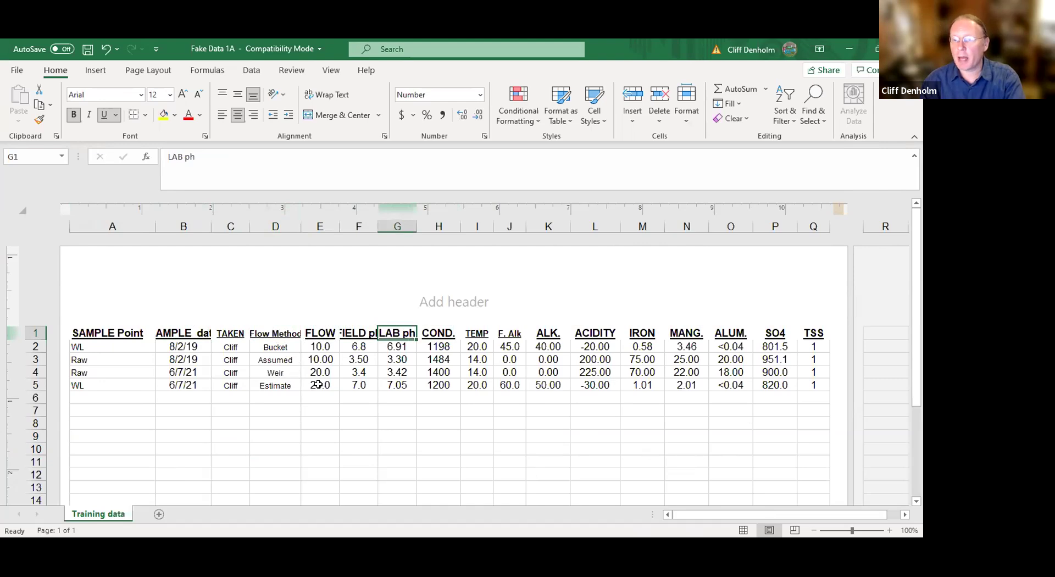
{"action": "left_click", "coordinate": [347, 426]}
{"action": "left_click", "coordinate": [320, 332]}
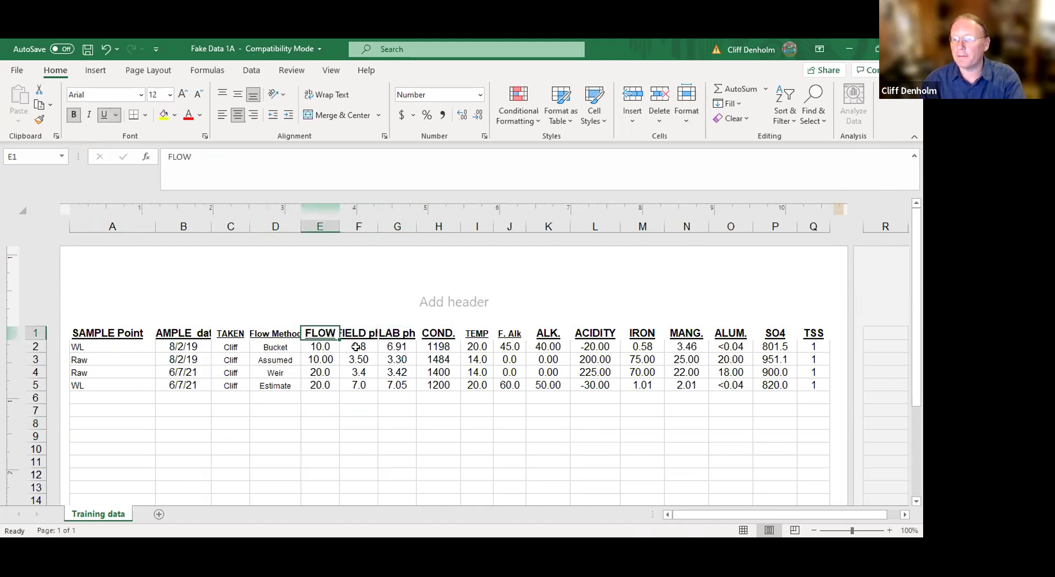
{"action": "left_click", "coordinate": [355, 329]}
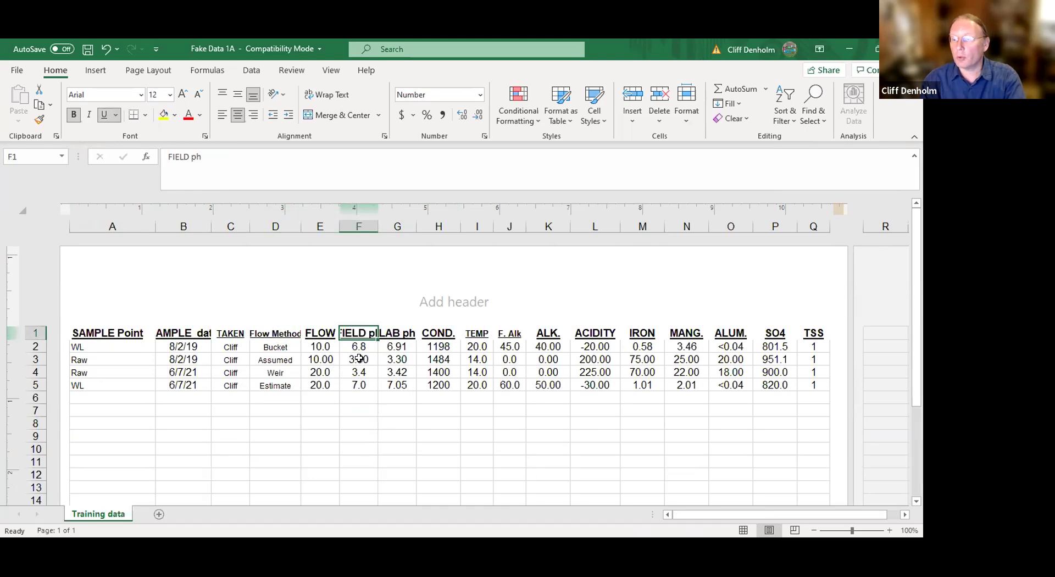
{"action": "left_click", "coordinate": [355, 446]}
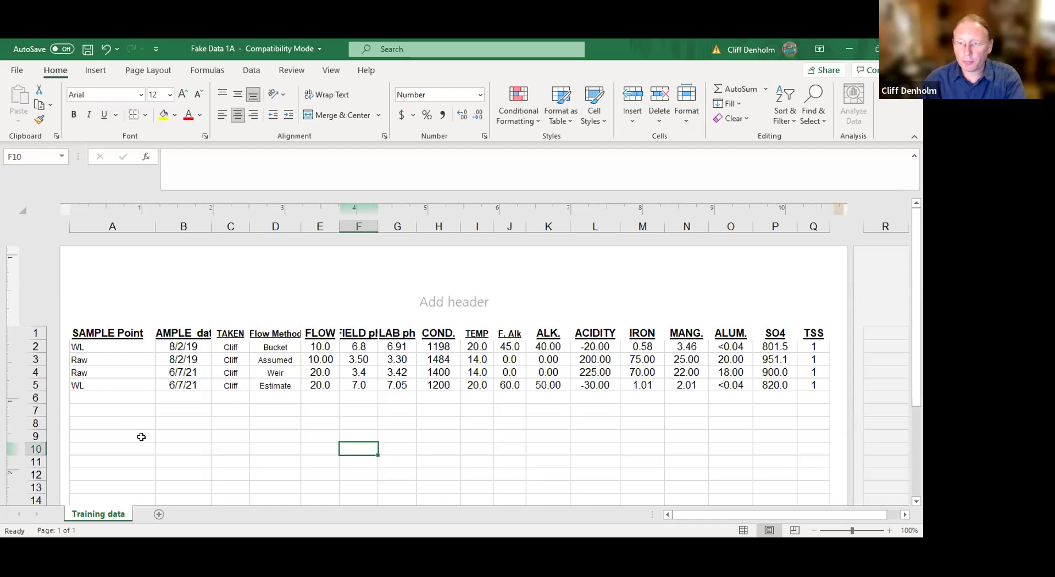
Examine the SAMPLE Point header in A1 and the sample point names listed beneath it.
{"action": "left_click", "coordinate": [118, 396]}
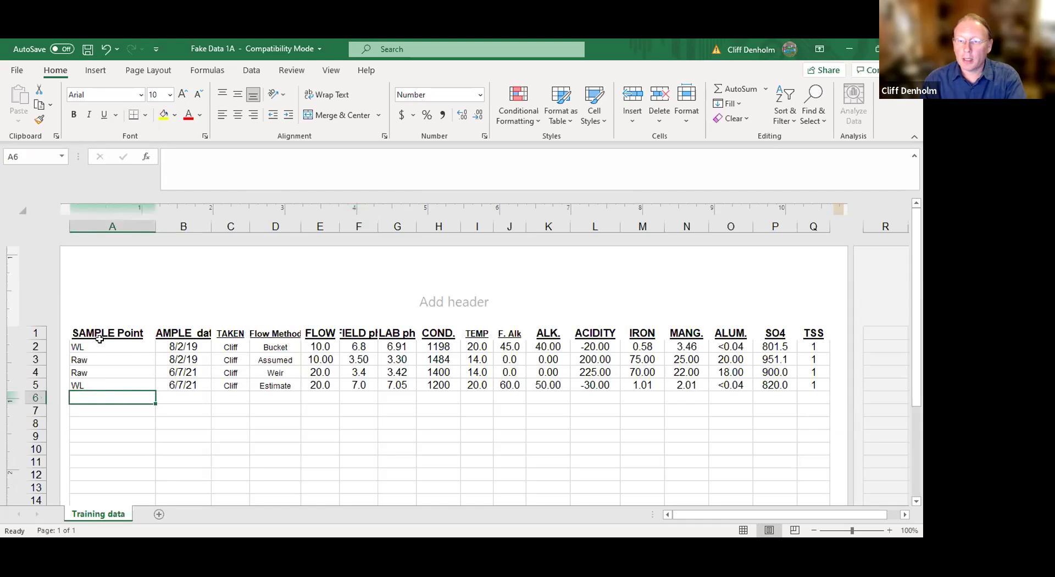
{"action": "left_click", "coordinate": [143, 423]}
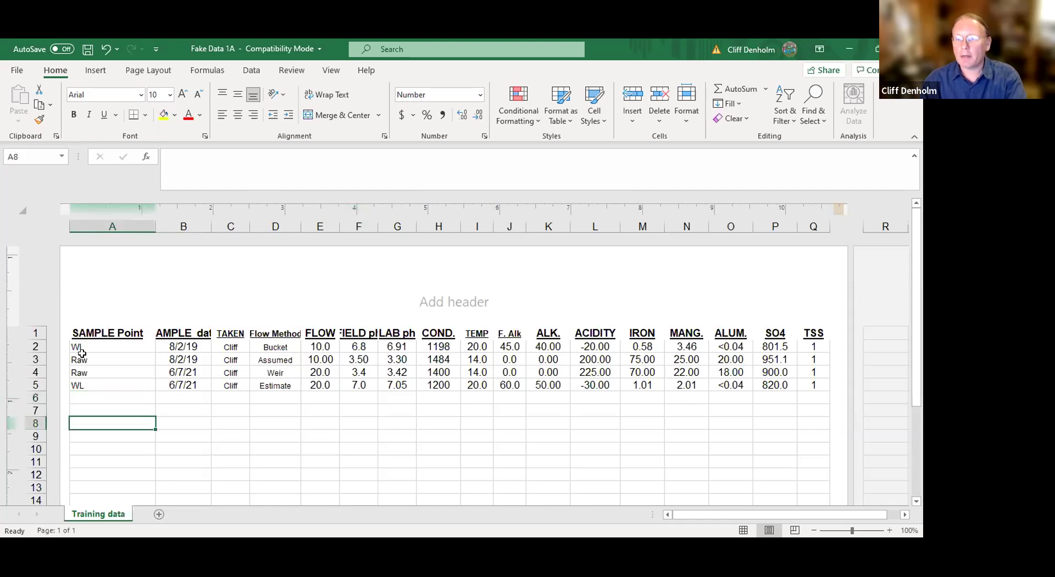
{"action": "left_click", "coordinate": [88, 333]}
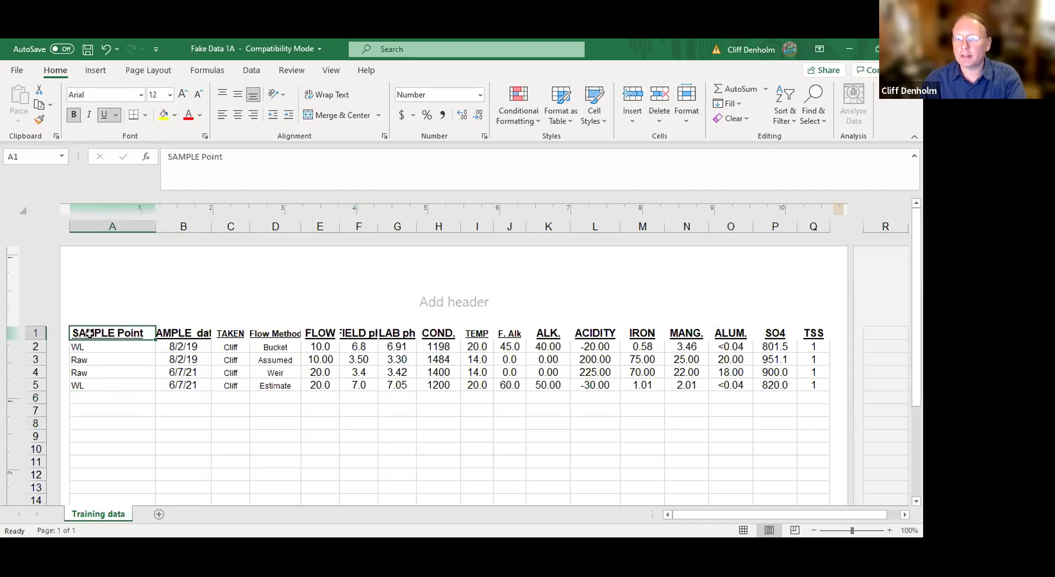
{"action": "left_click", "coordinate": [92, 447]}
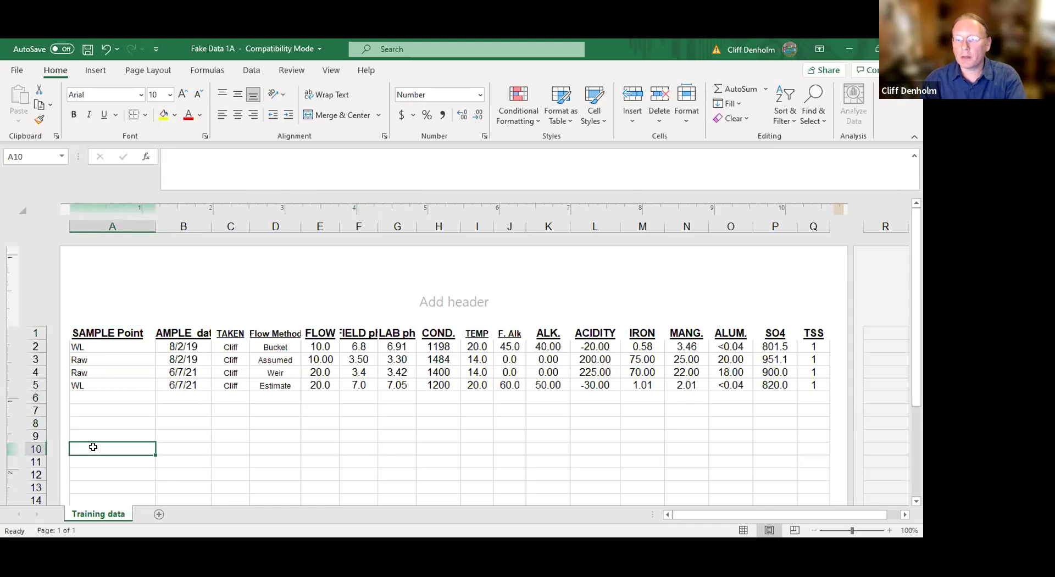
{"action": "left_click", "coordinate": [117, 331]}
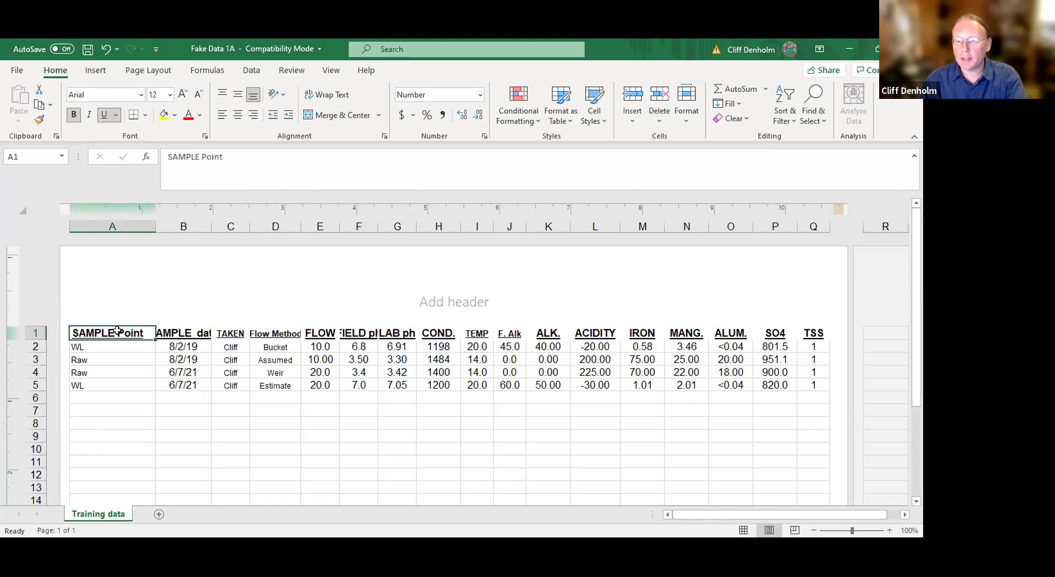
{"action": "left_click", "coordinate": [102, 445]}
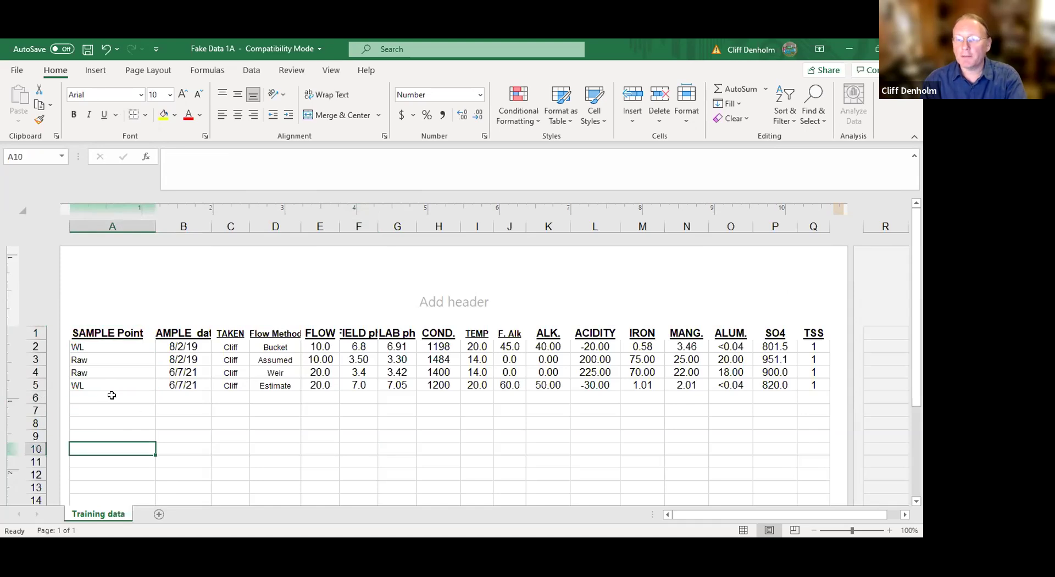
{"action": "left_click", "coordinate": [77, 329]}
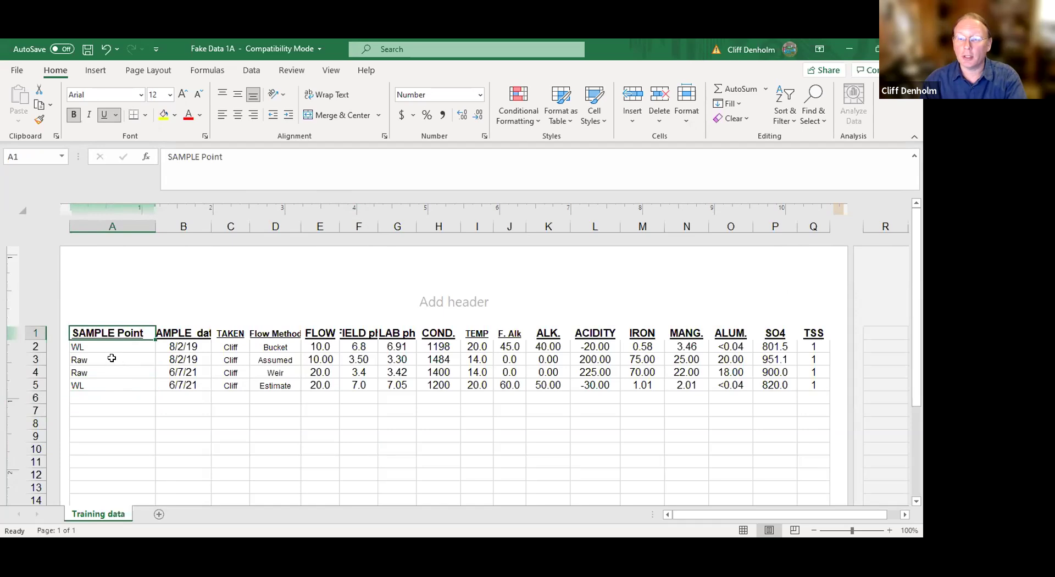
{"action": "left_click", "coordinate": [100, 407]}
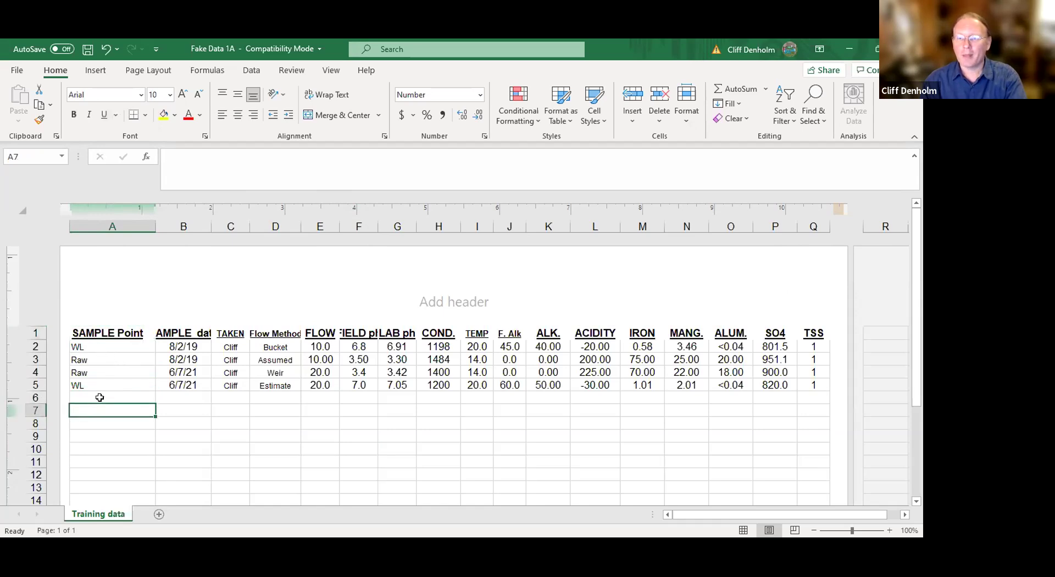
{"action": "left_click", "coordinate": [122, 337]}
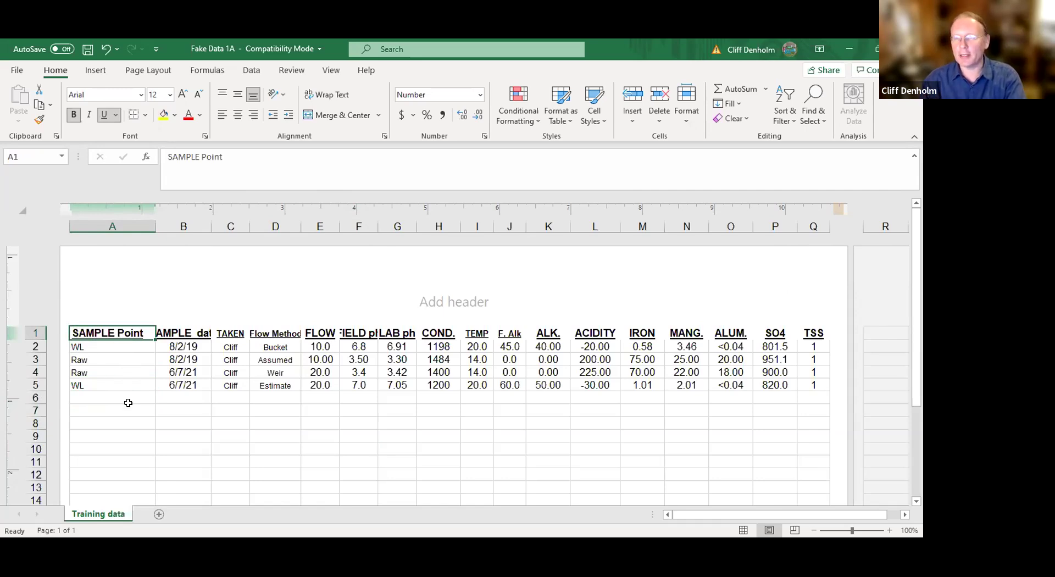
{"action": "left_click", "coordinate": [145, 462]}
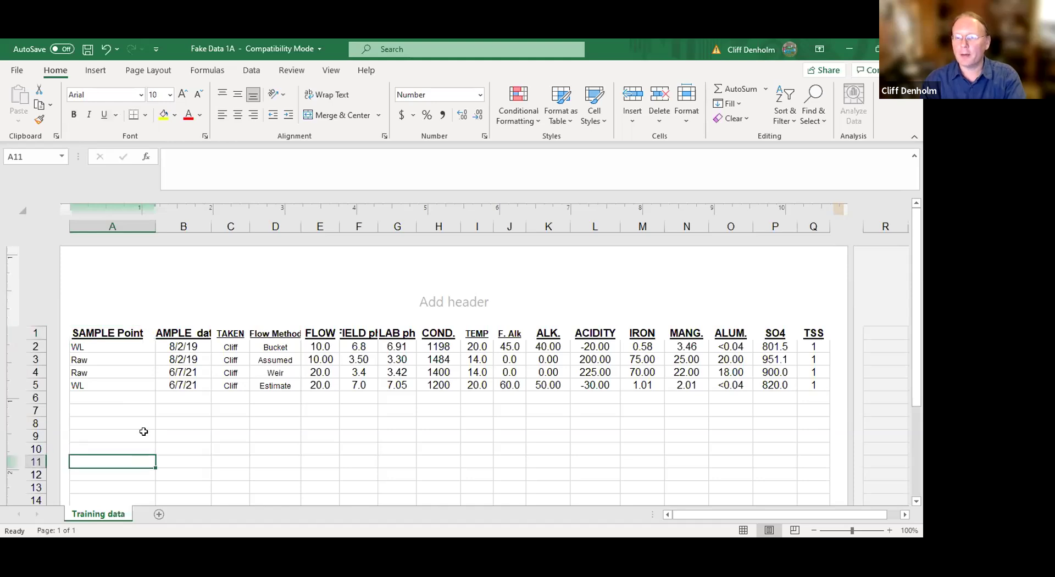
{"action": "left_click", "coordinate": [99, 330]}
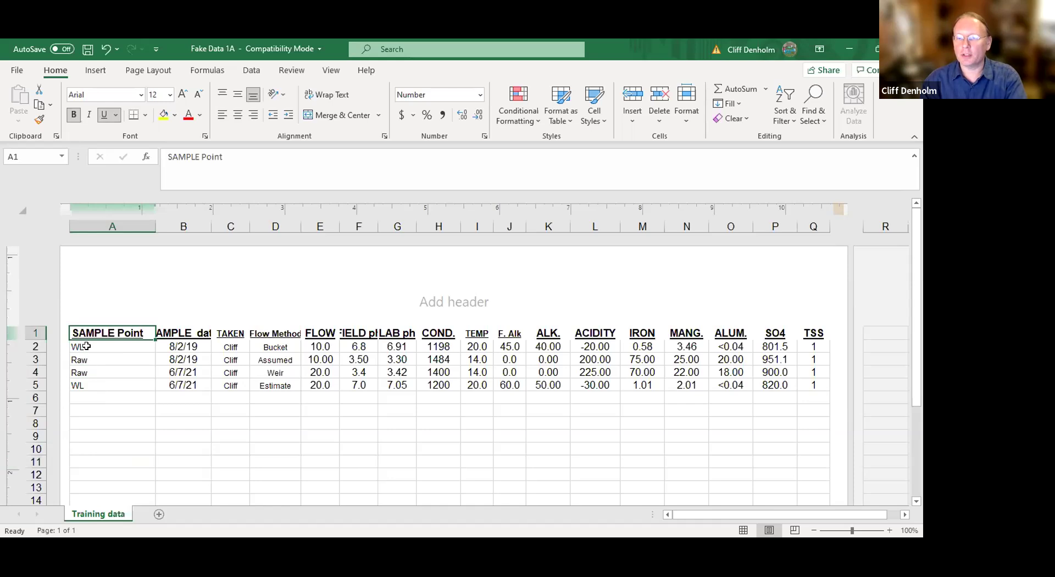
{"action": "left_click", "coordinate": [116, 446]}
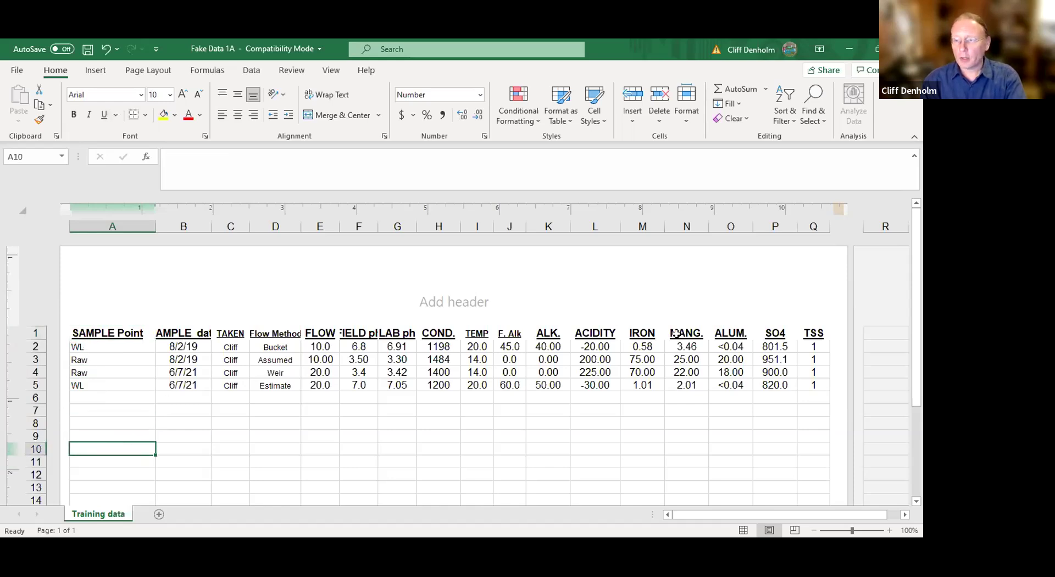
Check how the first record's sample point and sample date in row 2 are laid out under their headers.
{"action": "left_click", "coordinate": [346, 444]}
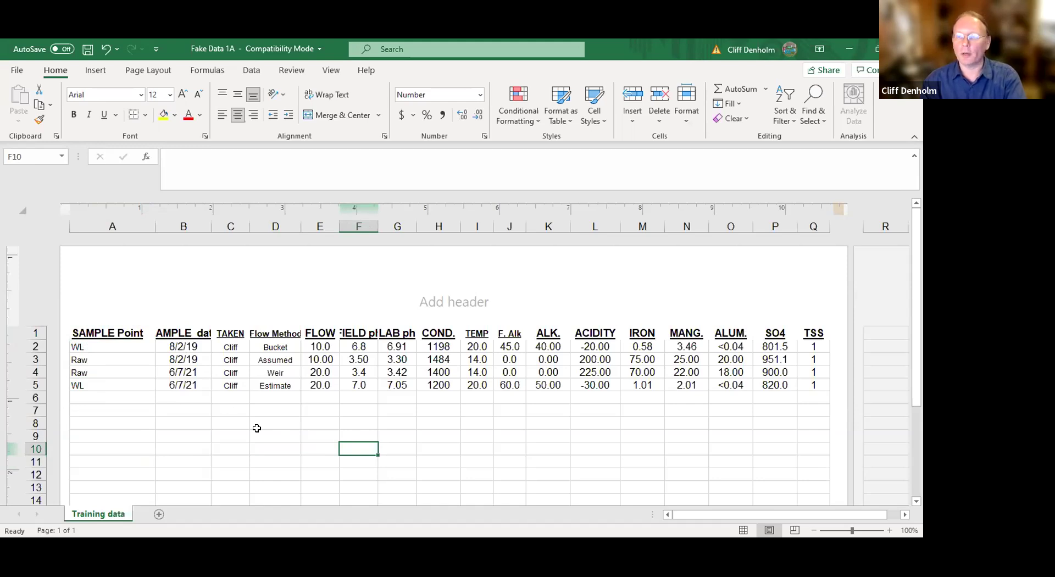
{"action": "left_click_drag", "start_coordinate": [258, 460], "coordinate": [242, 457]}
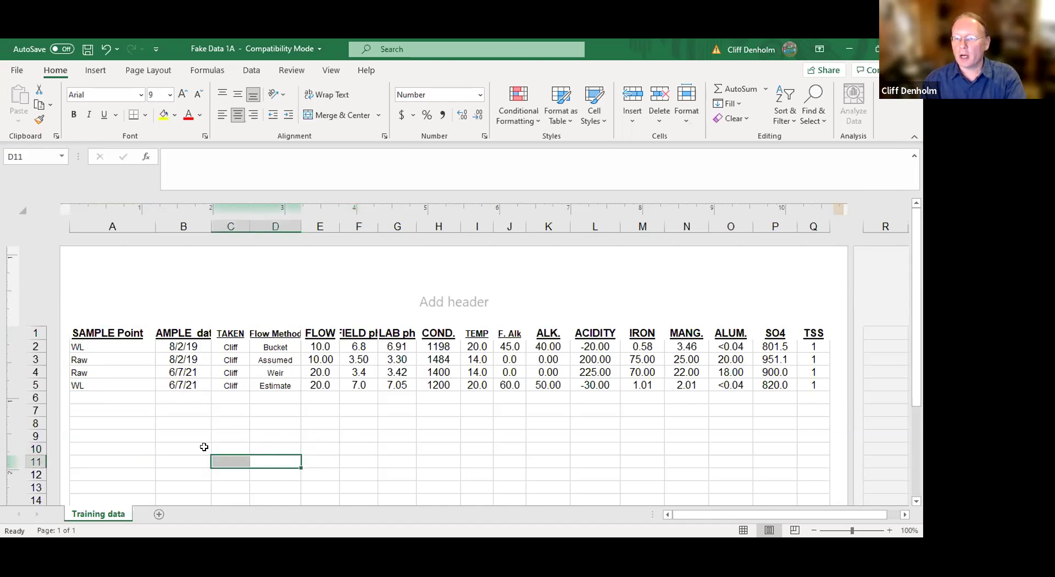
{"action": "left_click", "coordinate": [137, 460]}
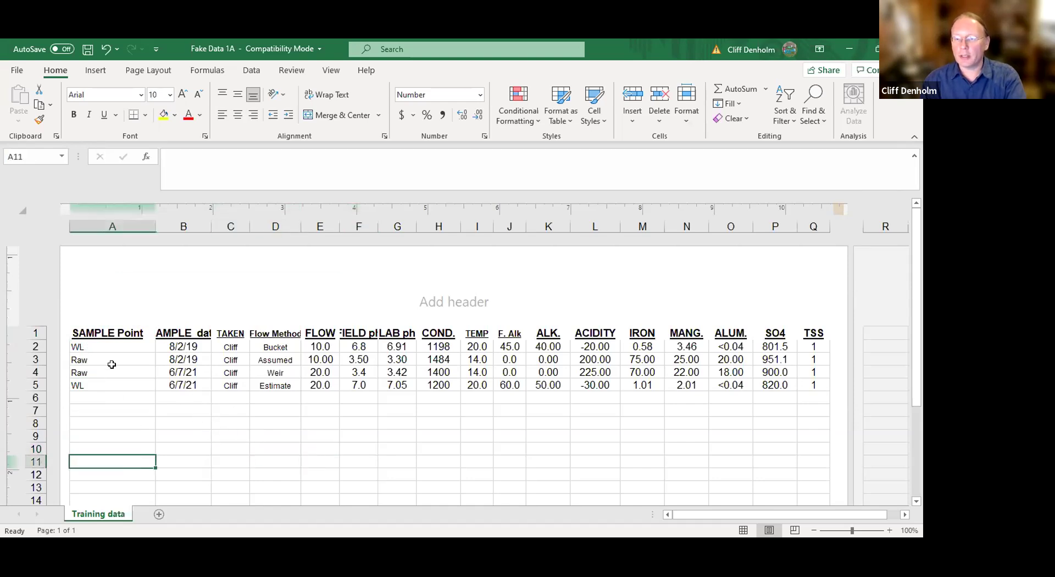
{"action": "key", "text": "ctrl+Home"}
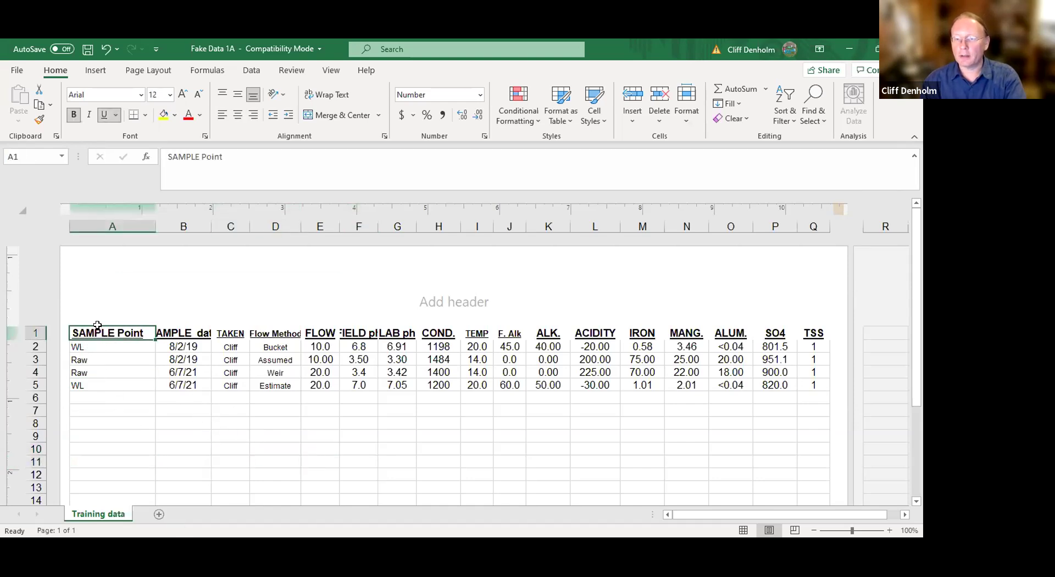
{"action": "left_click", "coordinate": [241, 475]}
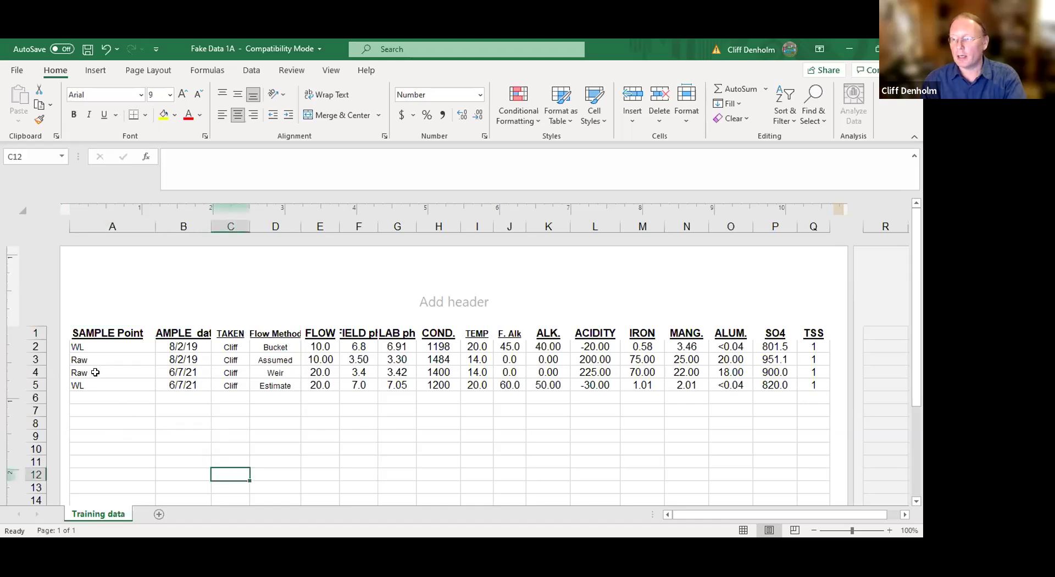
{"action": "left_click", "coordinate": [85, 350]}
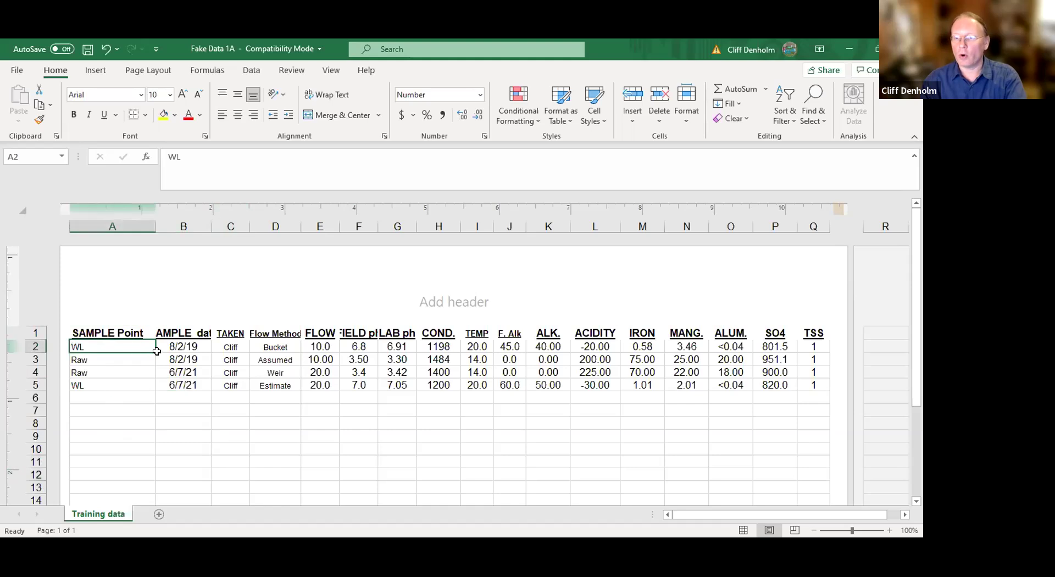
{"action": "left_click", "coordinate": [189, 344]}
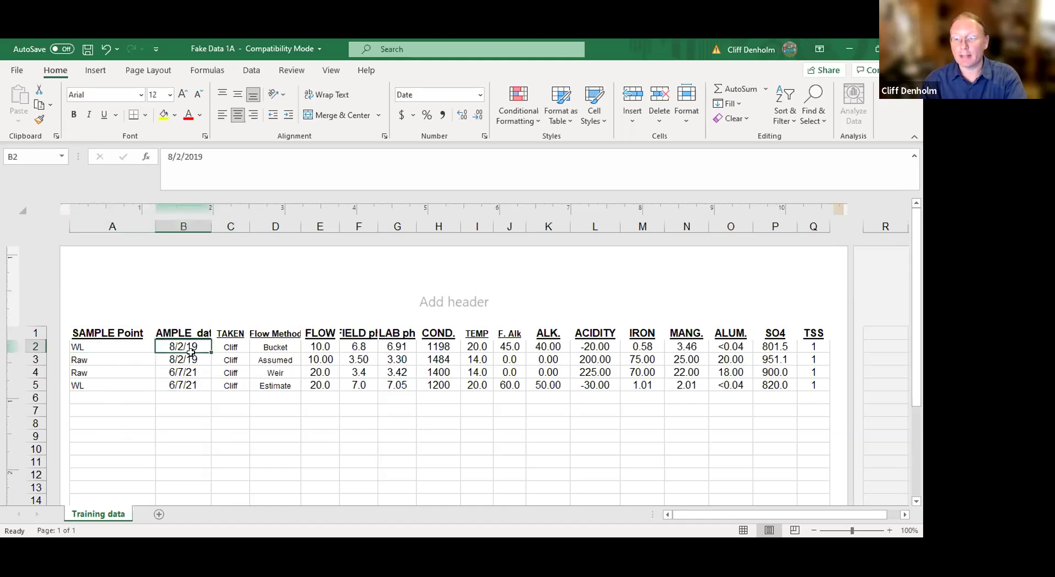
{"action": "left_click", "coordinate": [175, 445]}
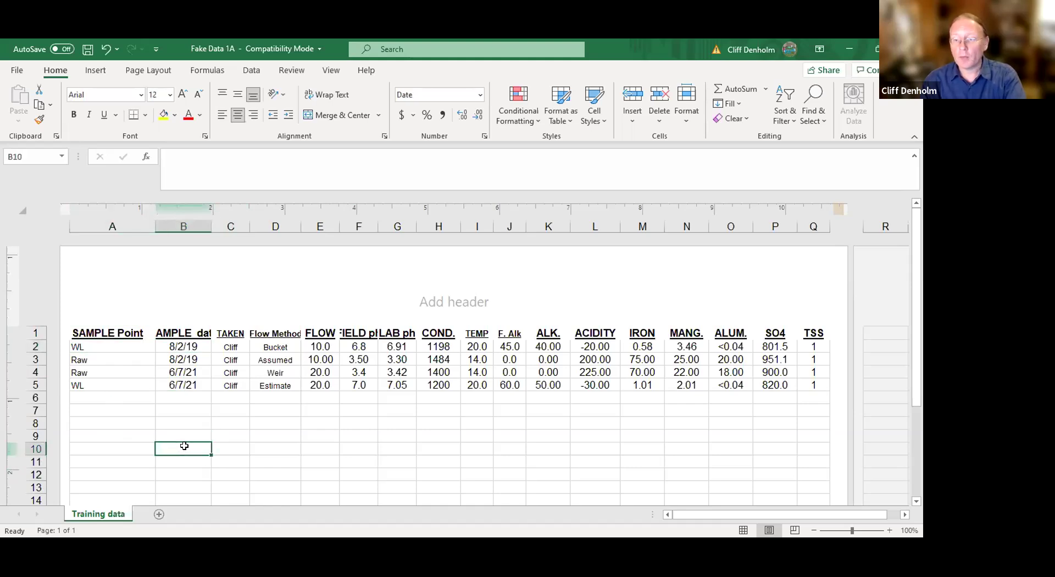
{"action": "left_click", "coordinate": [181, 347]}
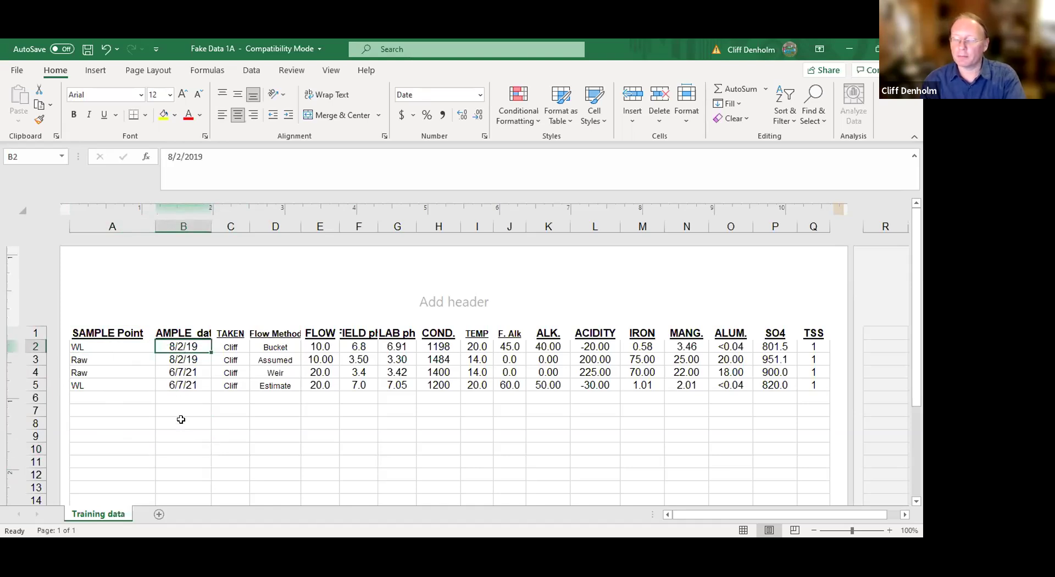
{"action": "left_click", "coordinate": [220, 445]}
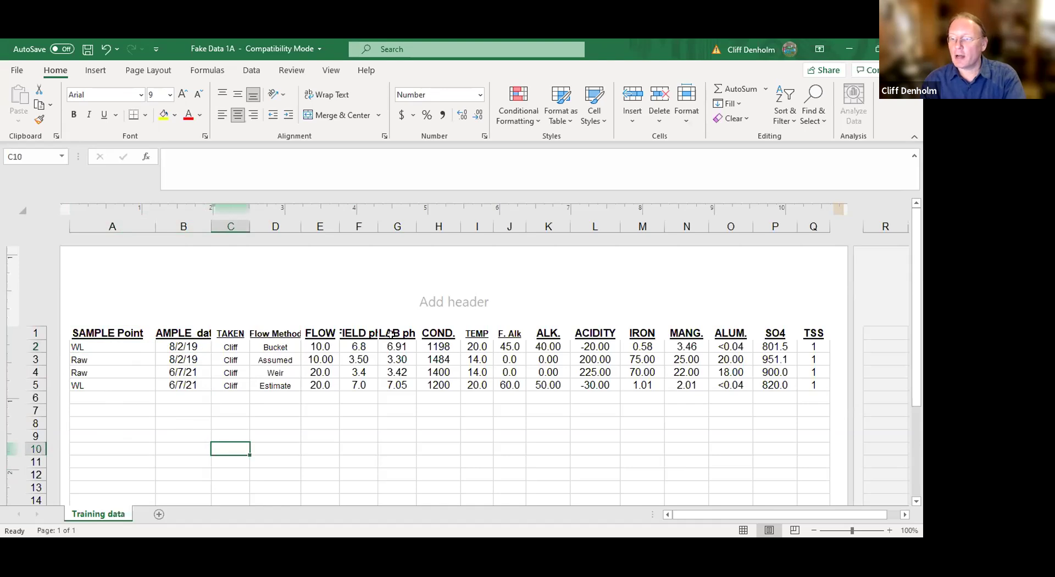
Review the water quality parameter headers in row 1 from FIELD ph to IRON and the records below them.
{"action": "left_click", "coordinate": [574, 459]}
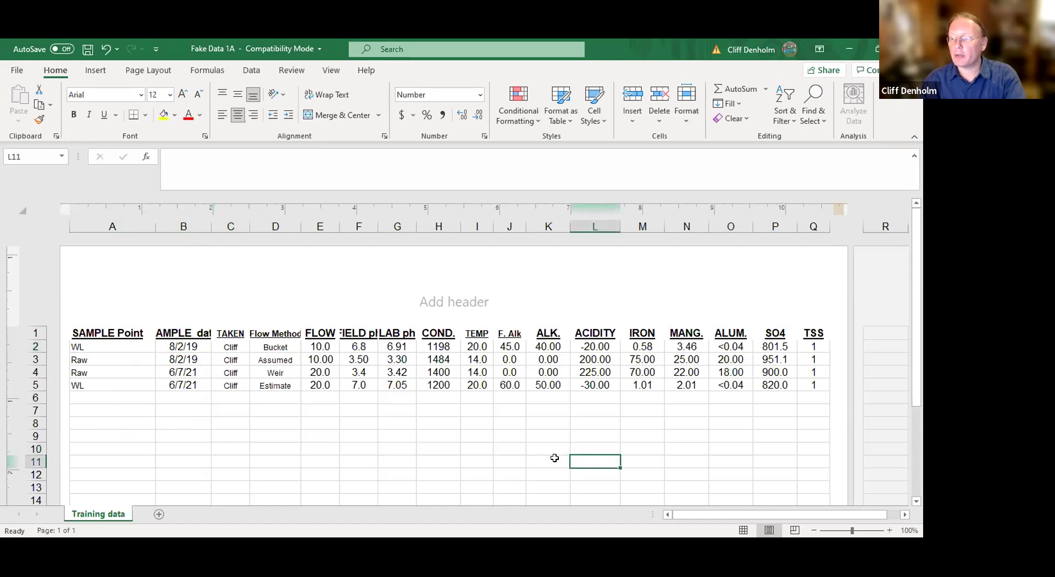
{"action": "left_click", "coordinate": [341, 332]}
{"action": "key", "text": "Right"}
{"action": "key", "text": "Right"}
{"action": "left_click", "coordinate": [563, 334]}
{"action": "left_click", "coordinate": [649, 329]}
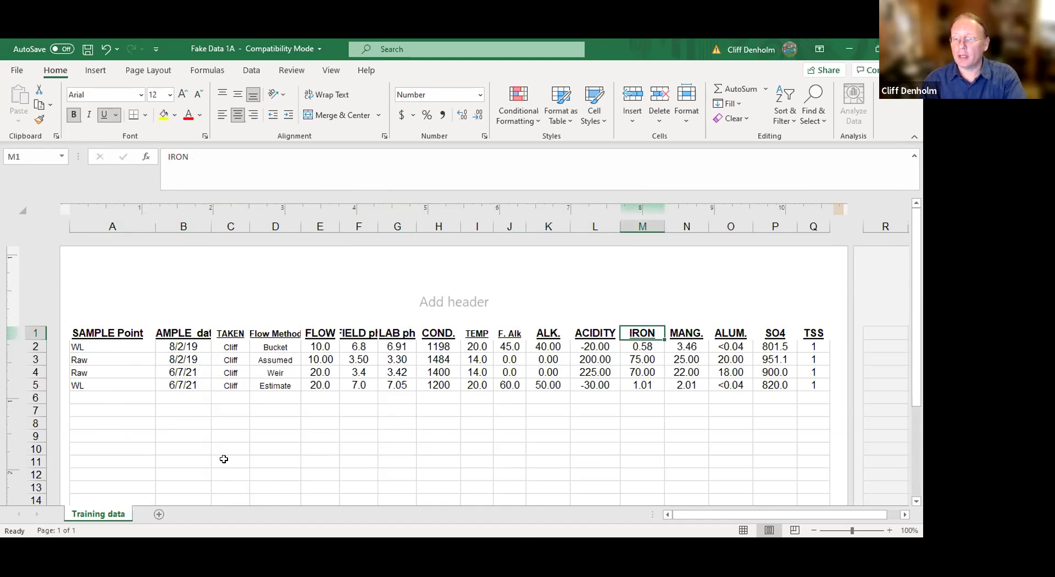
{"action": "left_click", "coordinate": [202, 457]}
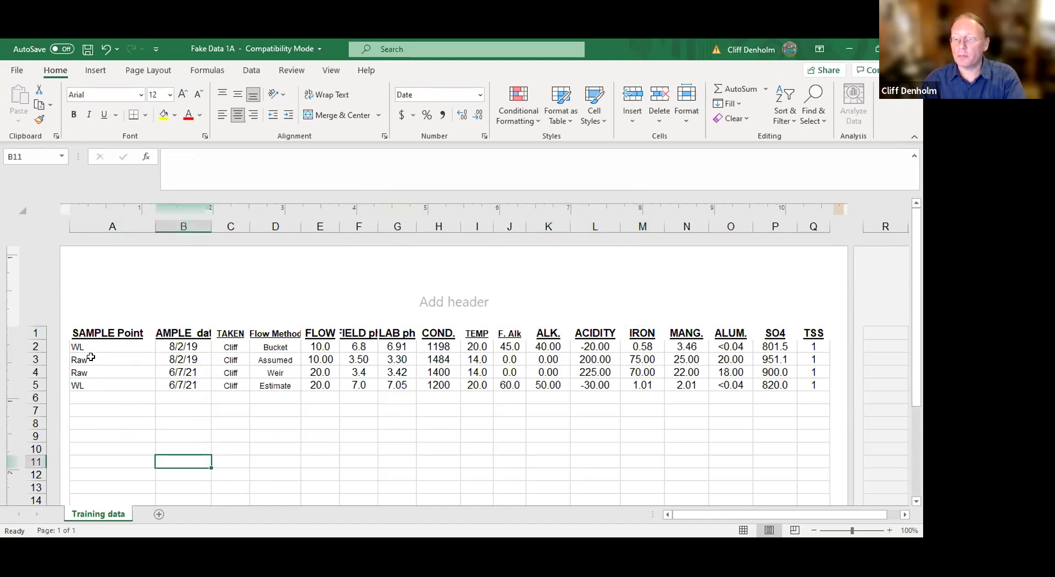
{"action": "left_click", "coordinate": [126, 443]}
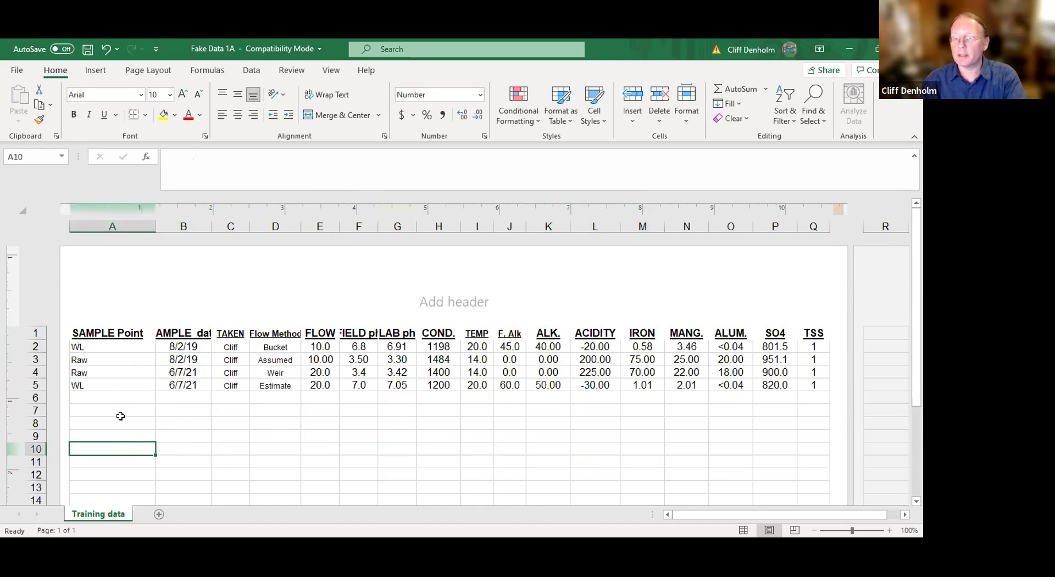
Review the two identifying column headers, SAMPLE Point in A1 and SAMPLE date in B1.
{"action": "left_click", "coordinate": [100, 332]}
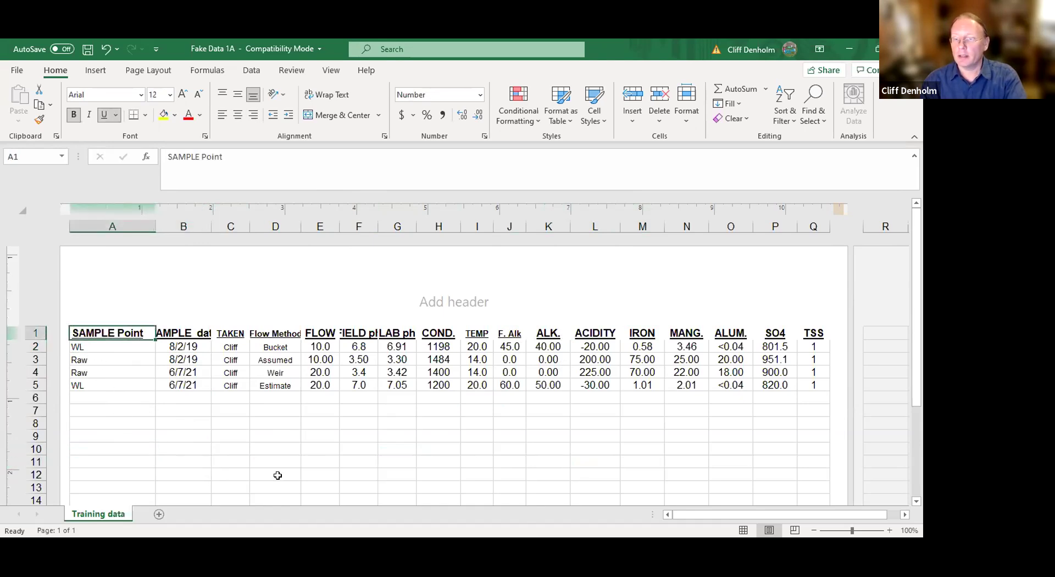
{"action": "left_click", "coordinate": [189, 333]}
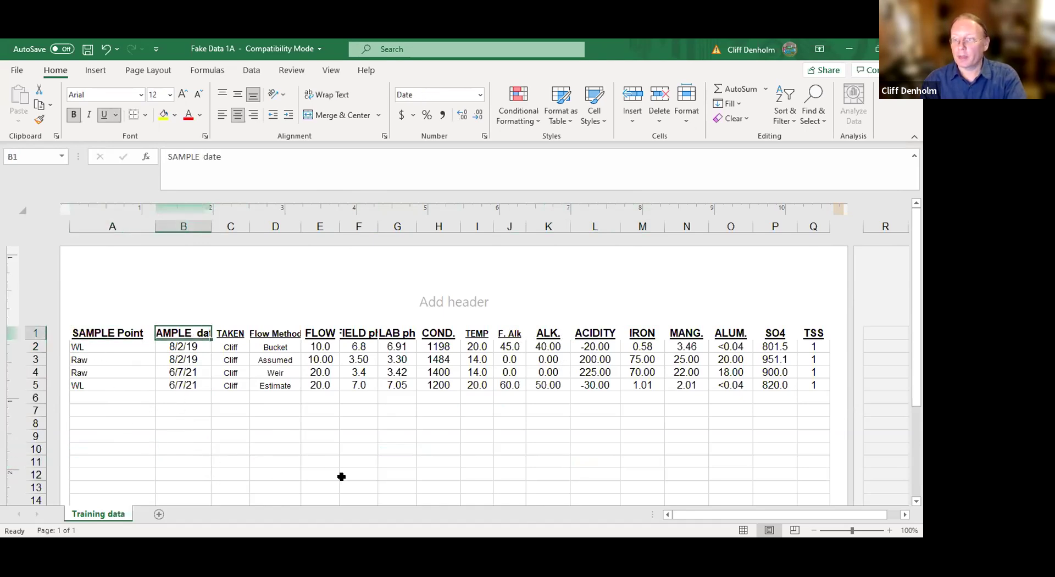
{"action": "left_click", "coordinate": [254, 461]}
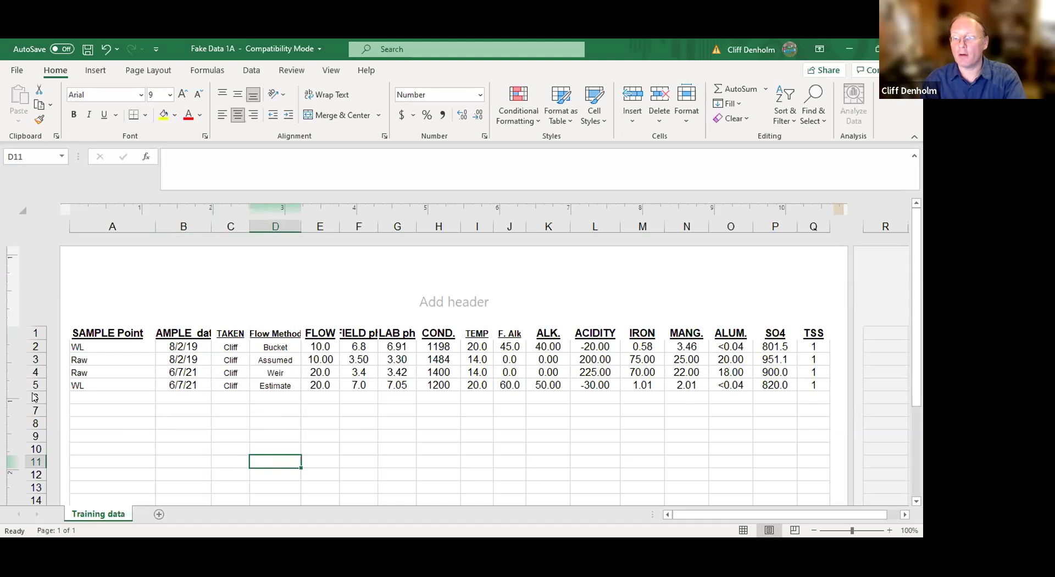
Examine the first record in row 2 cell by cell, from its sample point and date through flow, conductivity and alkalinity to iron.
{"action": "left_click", "coordinate": [92, 346]}
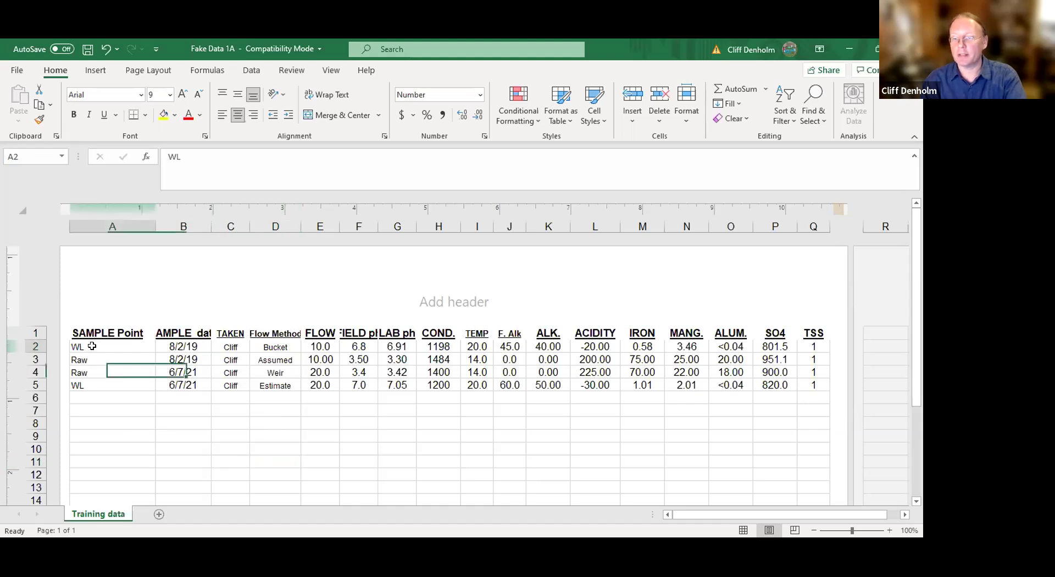
{"action": "left_click", "coordinate": [182, 349]}
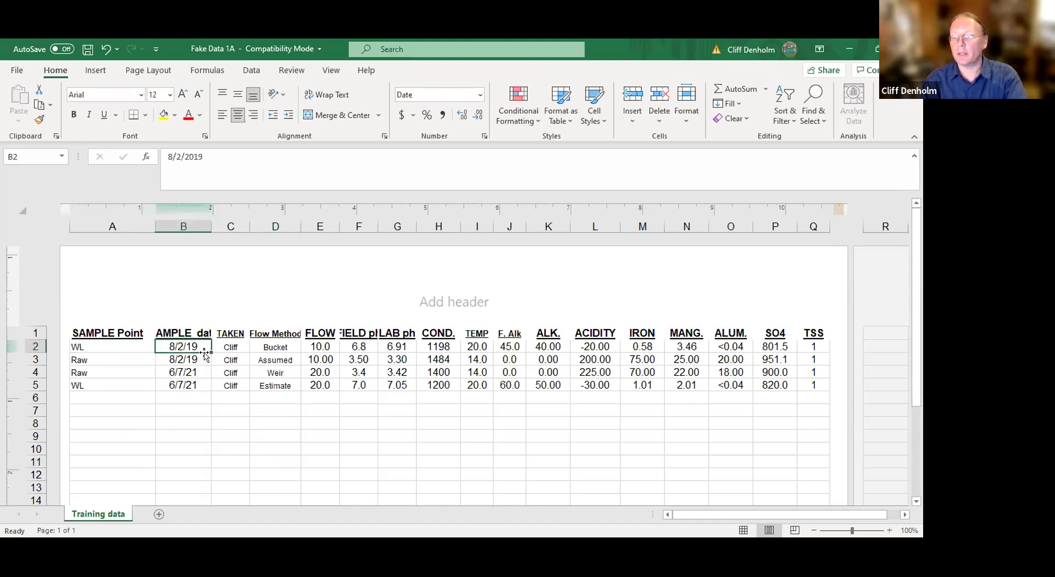
{"action": "left_click", "coordinate": [330, 346]}
{"action": "left_click", "coordinate": [439, 346]}
{"action": "left_click", "coordinate": [477, 346]}
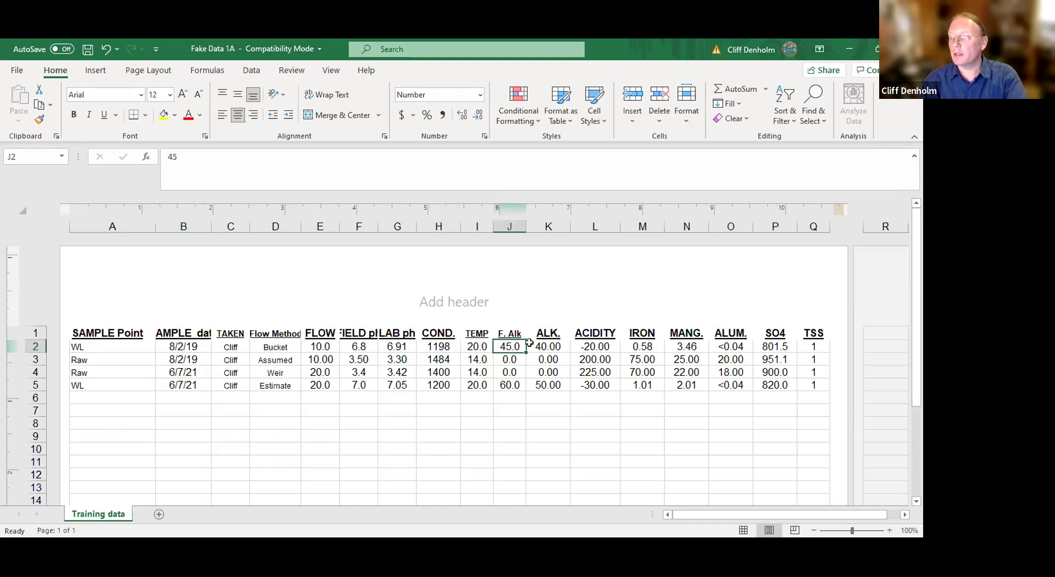
{"action": "left_click", "coordinate": [562, 346]}
{"action": "left_click", "coordinate": [584, 346]}
{"action": "left_click", "coordinate": [641, 345]}
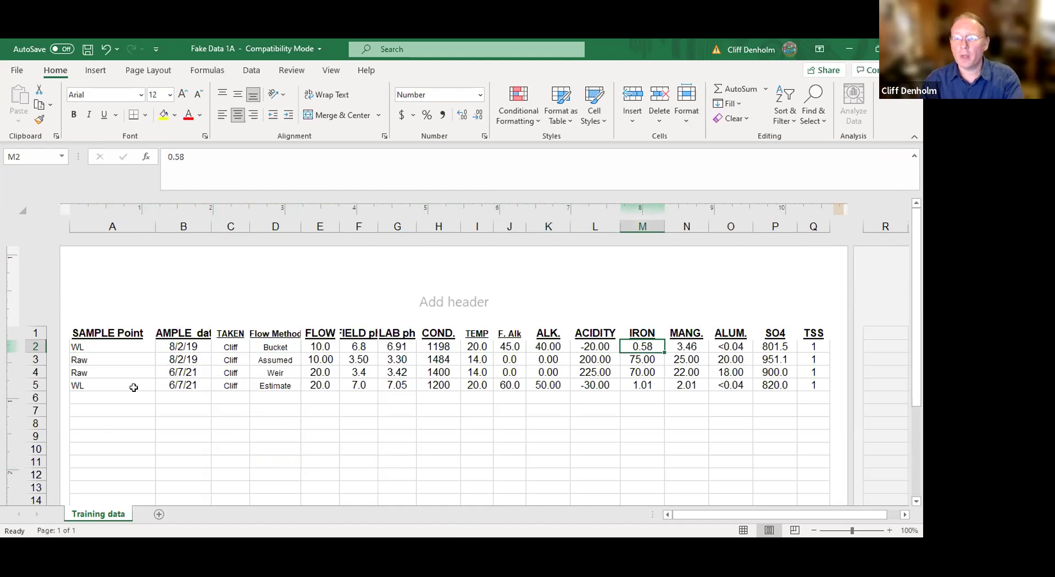
Save a copy of the workbook as Fake Data 1A in CSV (Comma delimited) format in the same training files folder.
{"action": "left_click", "coordinate": [17, 71]}
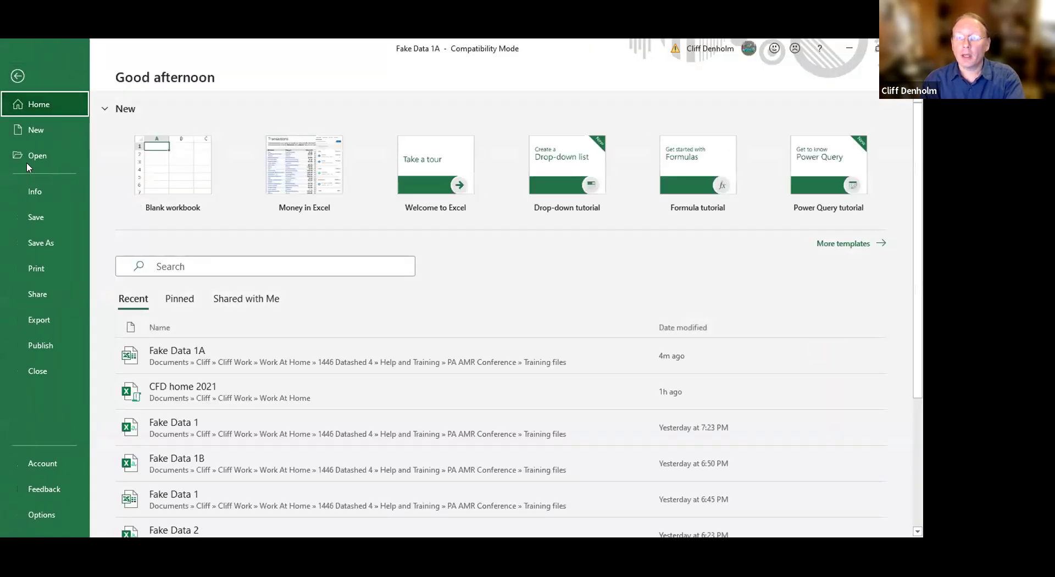
{"action": "left_click", "coordinate": [34, 246]}
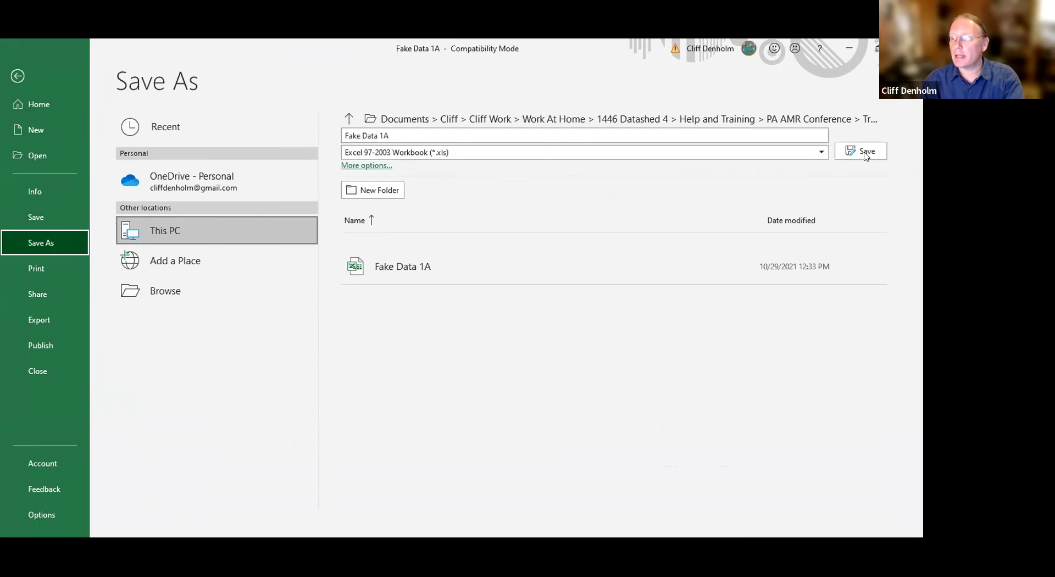
{"action": "left_click", "coordinate": [822, 154]}
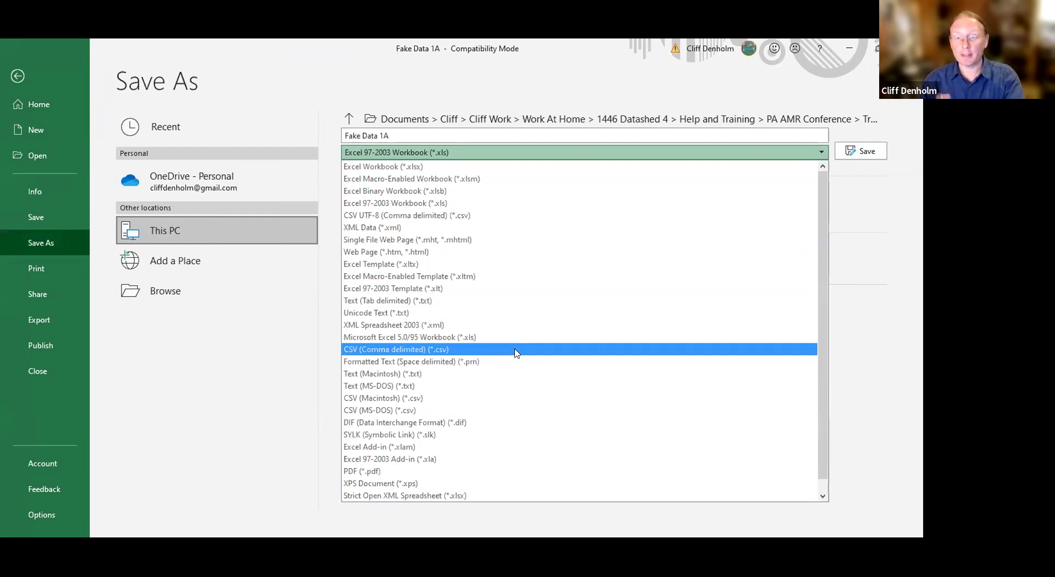
{"action": "left_click", "coordinate": [485, 351]}
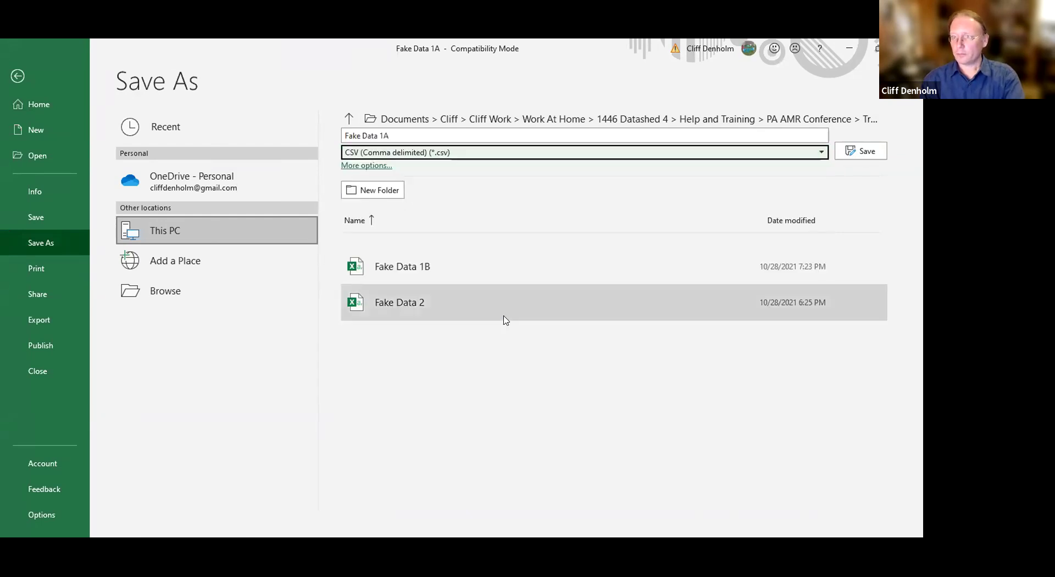
{"action": "left_click", "coordinate": [863, 153]}
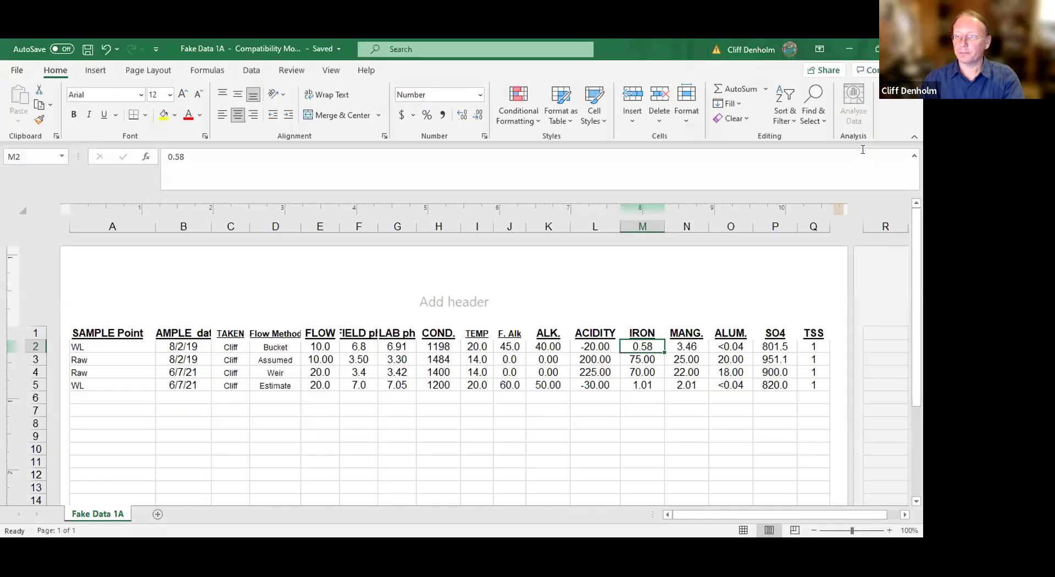